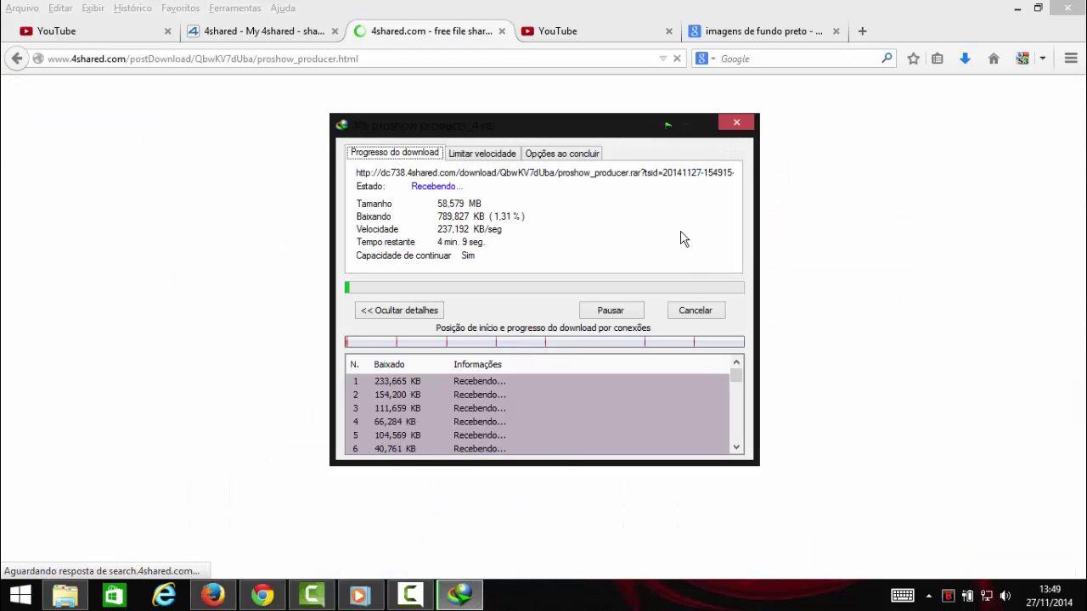
# Step: Cancel the proshow_producer.rar download and minimize the browser to show the desktop
pyautogui.click(696, 310)
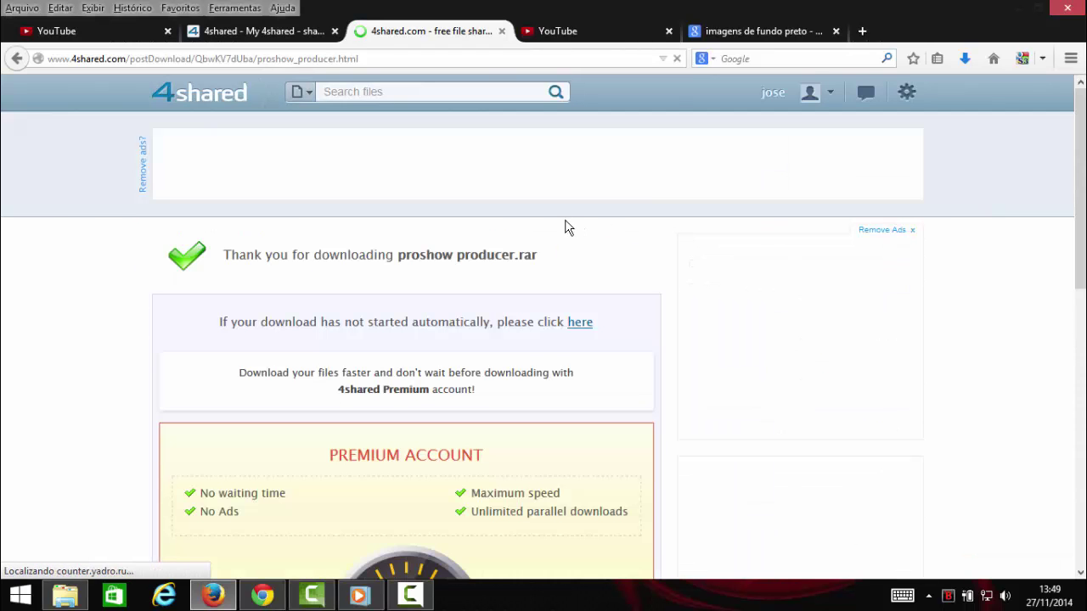
pyautogui.click(1016, 10)
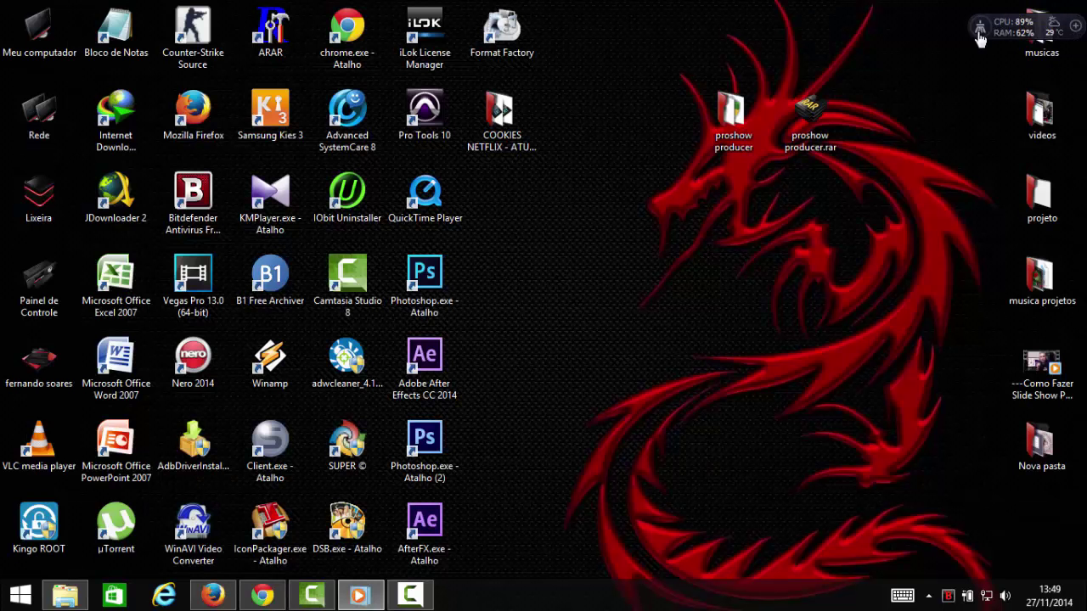
# Step: Open the extracted proshow producer folder on the desktop and run the pspro_60_3410.exe installer
pyautogui.rightClick(805, 117)
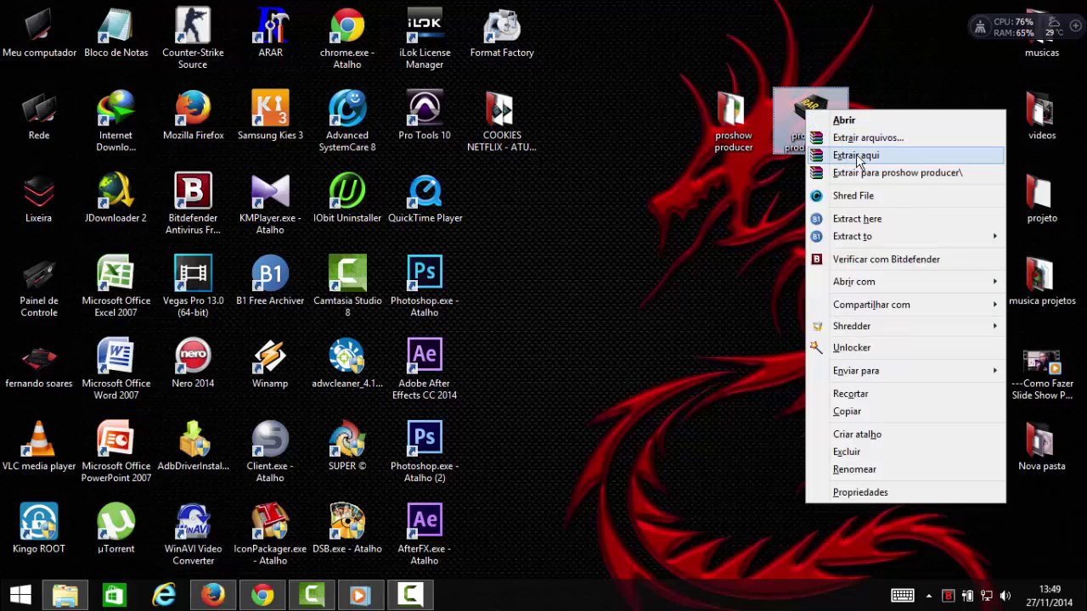
pyautogui.click(662, 156)
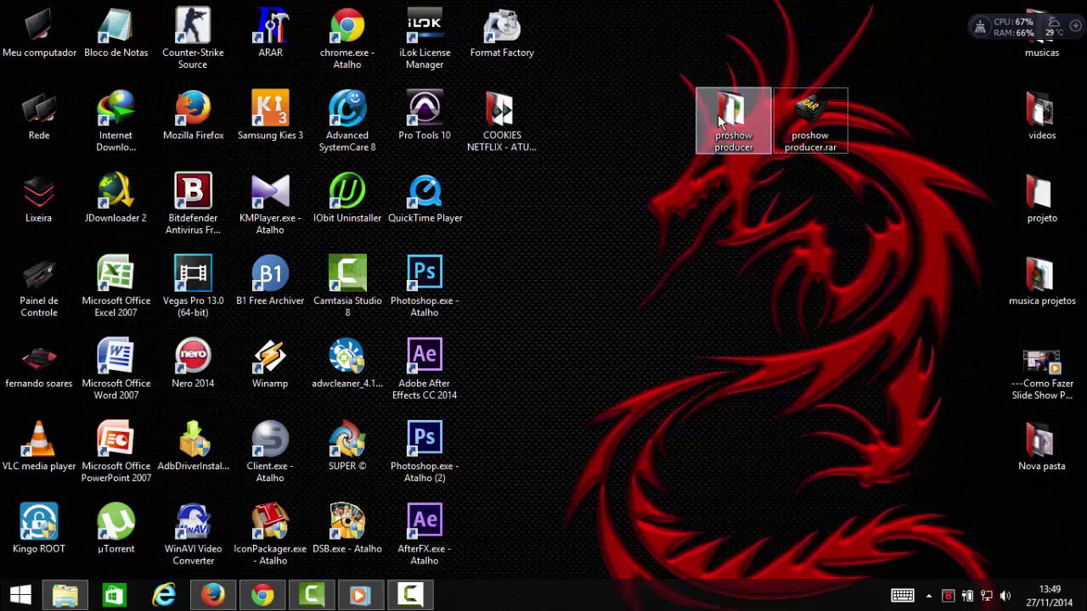
pyautogui.doubleClick(718, 126)
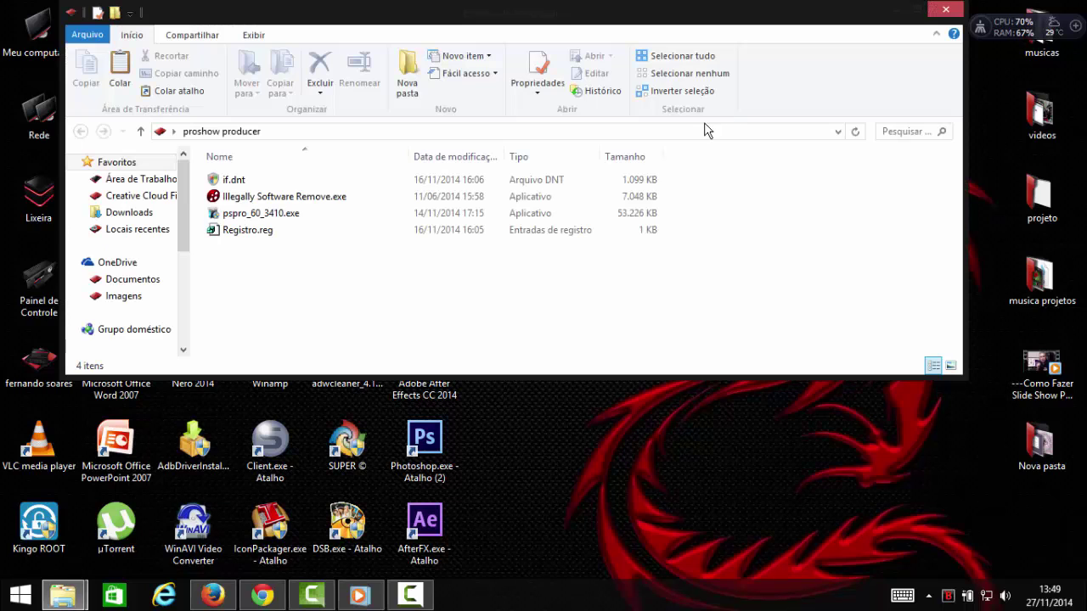
pyautogui.click(214, 219)
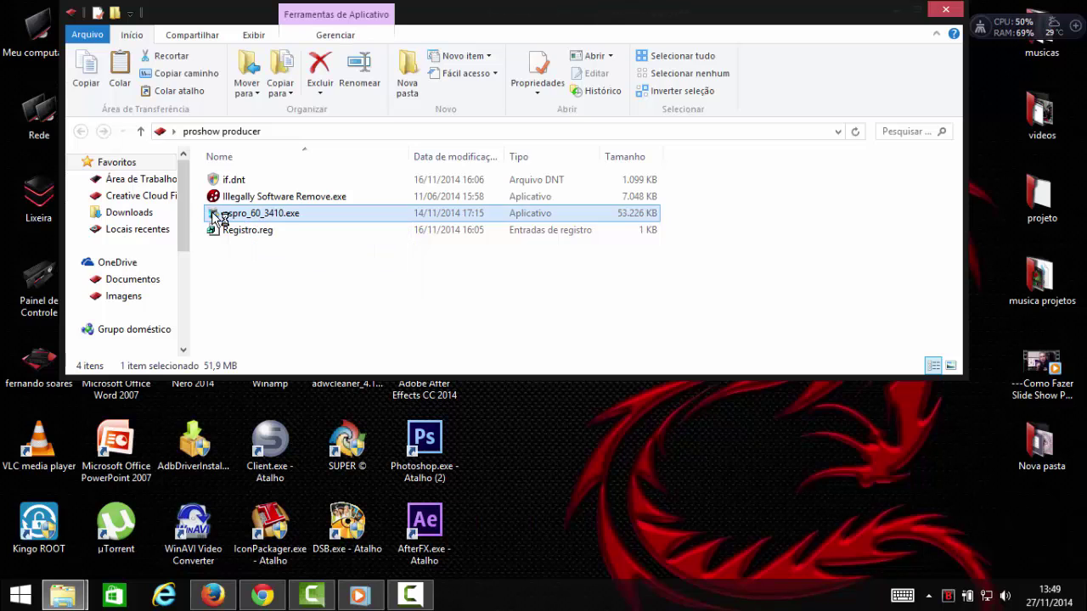
pyautogui.doubleClick(217, 220)
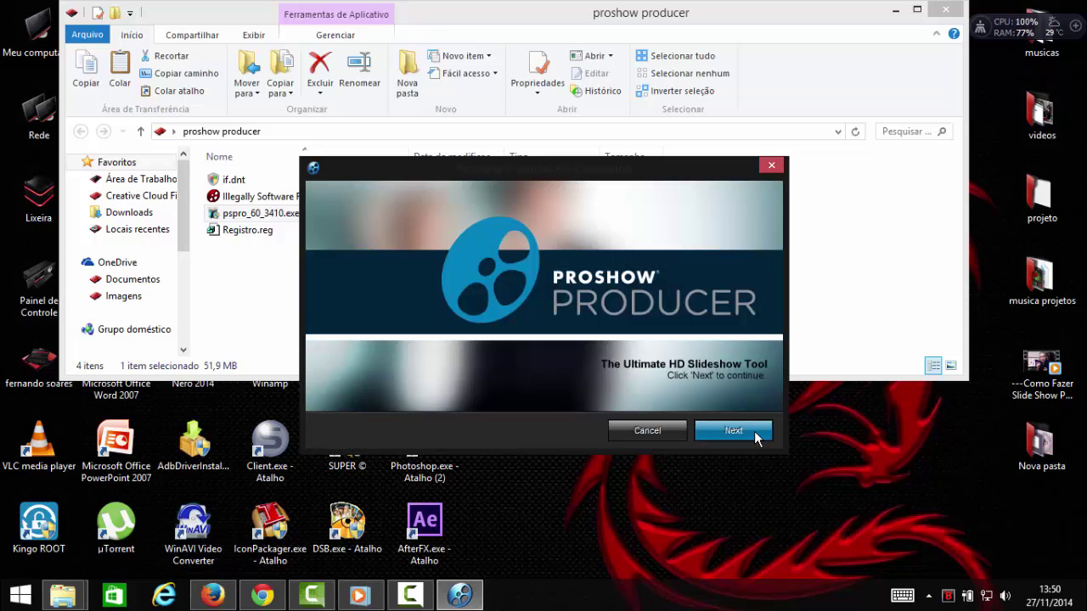
# Step: Install ProShow Producer as a trial version in the default destination folder with all shortcut options, and finish the setup
pyautogui.click(754, 430)
pyautogui.click(745, 442)
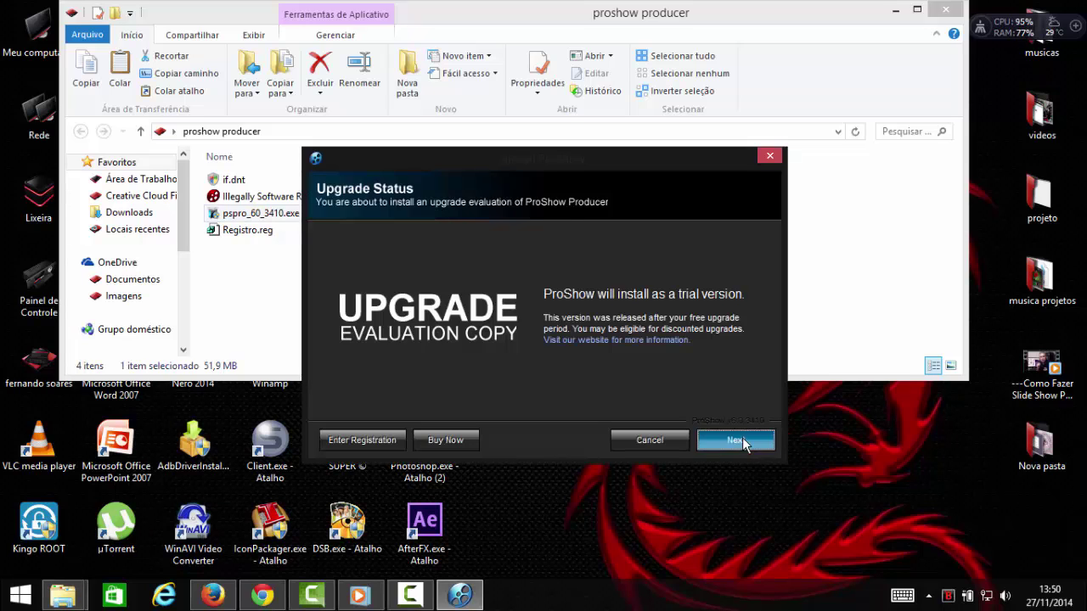
pyautogui.click(743, 440)
pyautogui.click(743, 440)
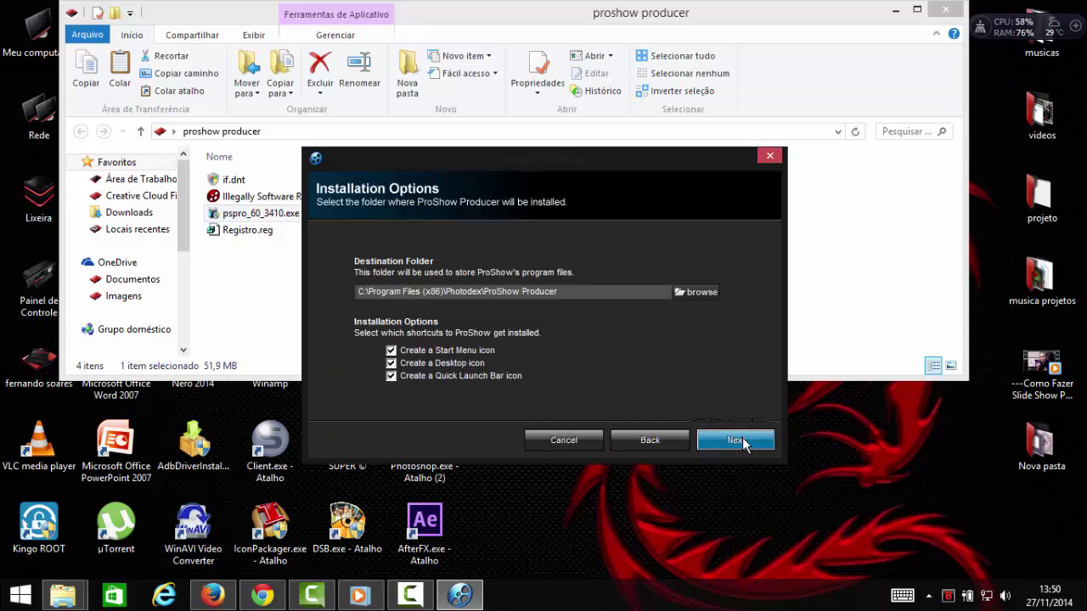
pyautogui.click(743, 439)
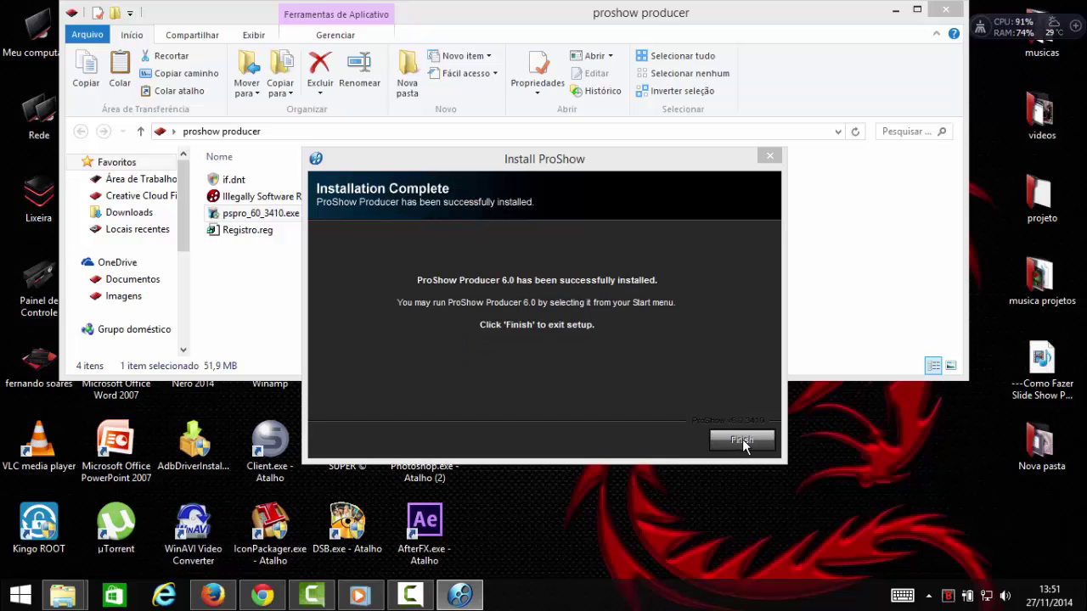
pyautogui.click(742, 441)
pyautogui.click(666, 382)
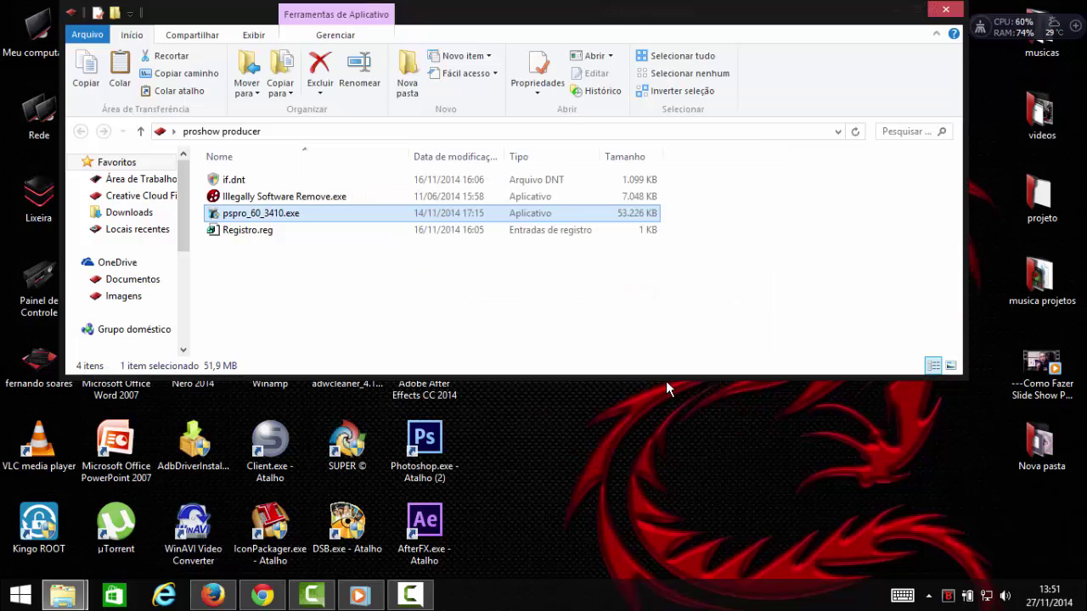
# Step: Copy if.dnt from the proshow producer folder and move the folder window to uncover the desktop shortcuts
pyautogui.rightClick(216, 179)
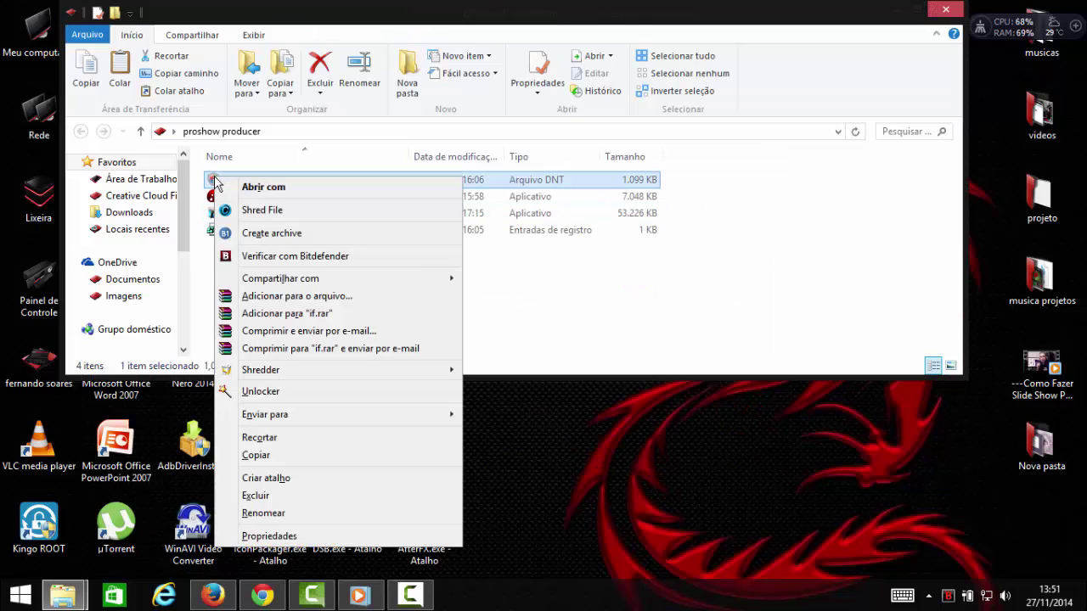
pyautogui.click(256, 455)
pyautogui.moveTo(538, 29); pyautogui.dragTo(553, 458)
# Step: Open the file location of the ProShow Producer shortcut, paste if.dnt there with administrator permission, and close that folder
pyautogui.click(495, 206)
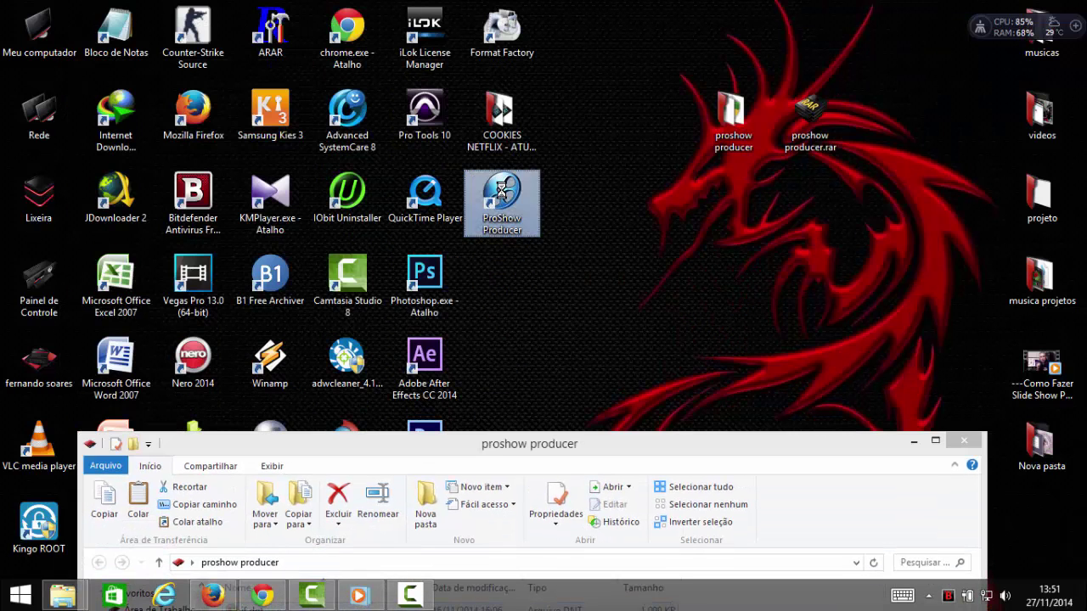
pyautogui.rightClick(496, 205)
pyautogui.click(567, 173)
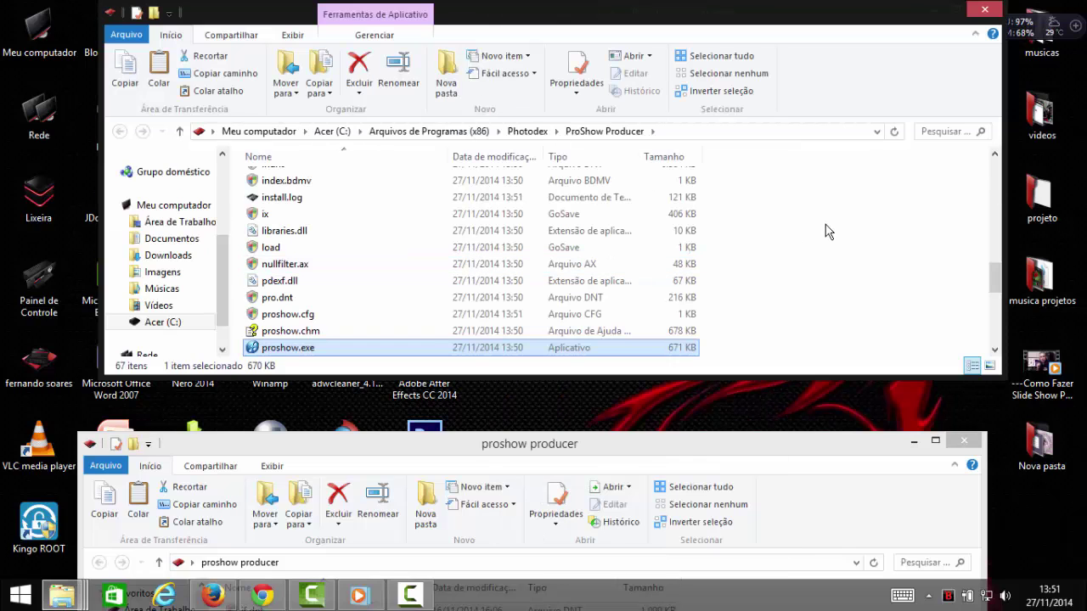
pyautogui.rightClick(826, 229)
pyautogui.click(883, 334)
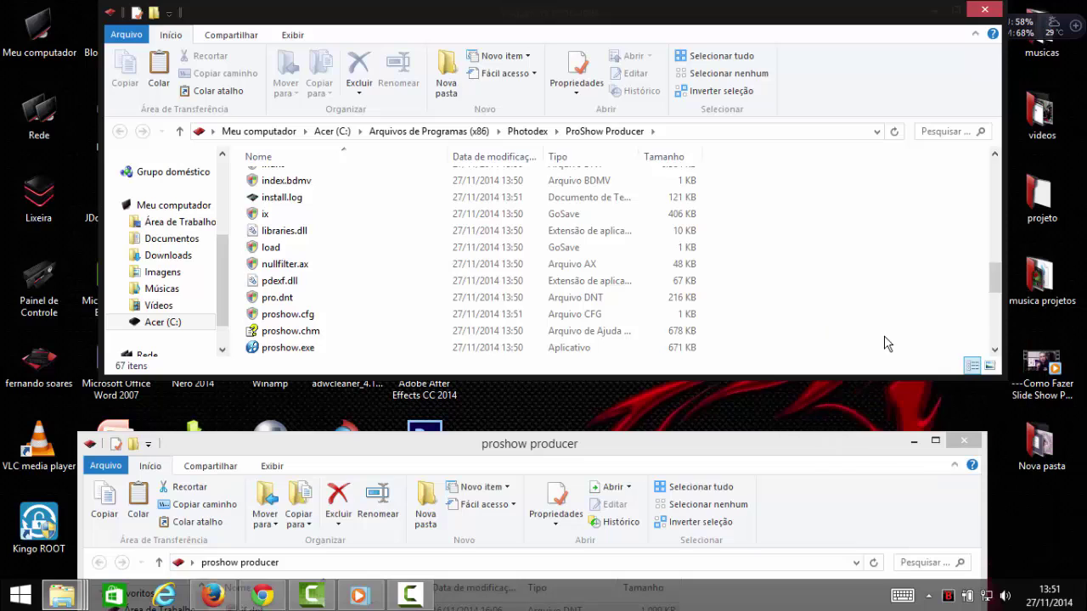
pyautogui.click(568, 170)
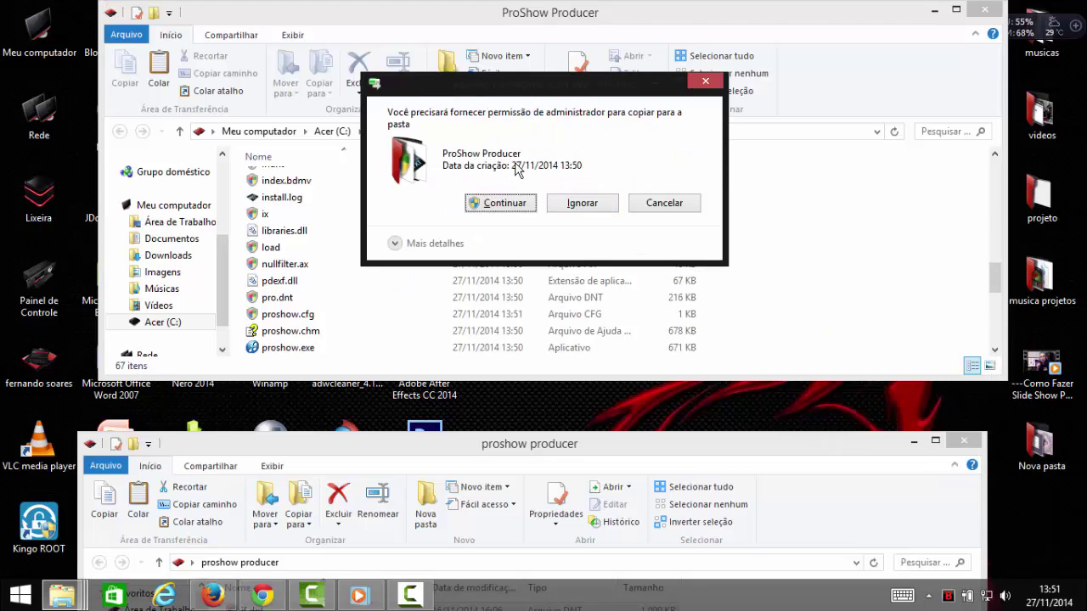
pyautogui.click(504, 205)
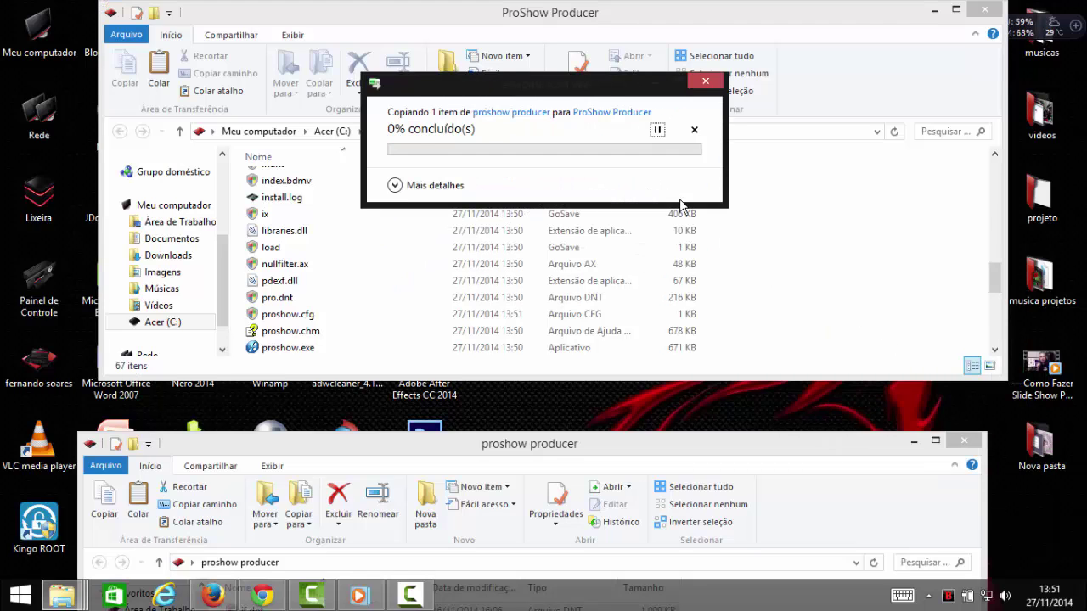
pyautogui.click(983, 13)
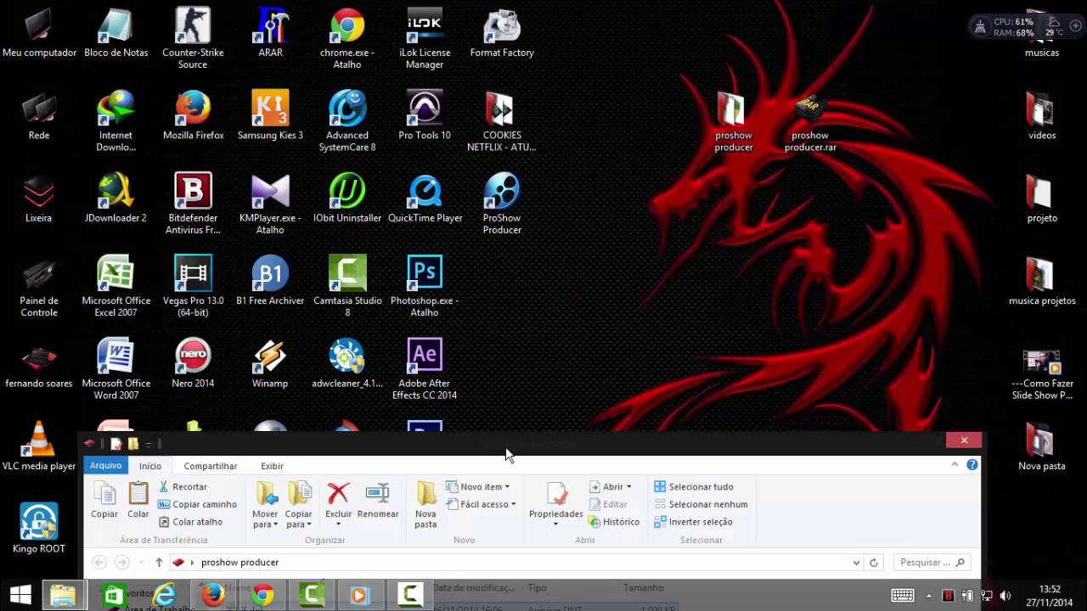
# Step: Move the proshow producer folder window back into view and merge Registro.reg into the Windows registry
pyautogui.moveTo(507, 451); pyautogui.dragTo(561, 133)
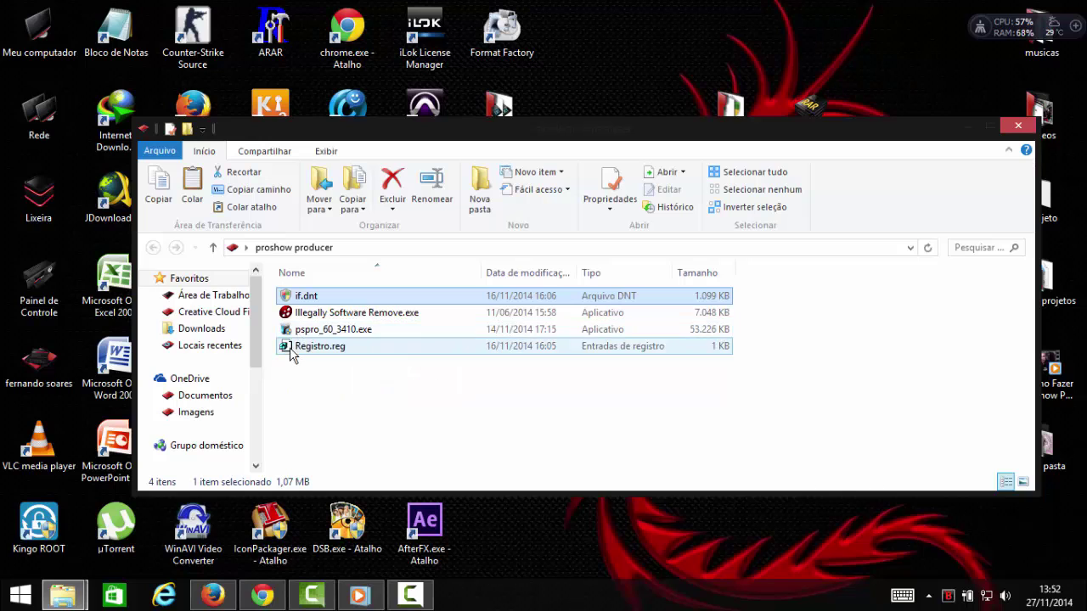
pyautogui.click(290, 350)
pyautogui.doubleClick(297, 353)
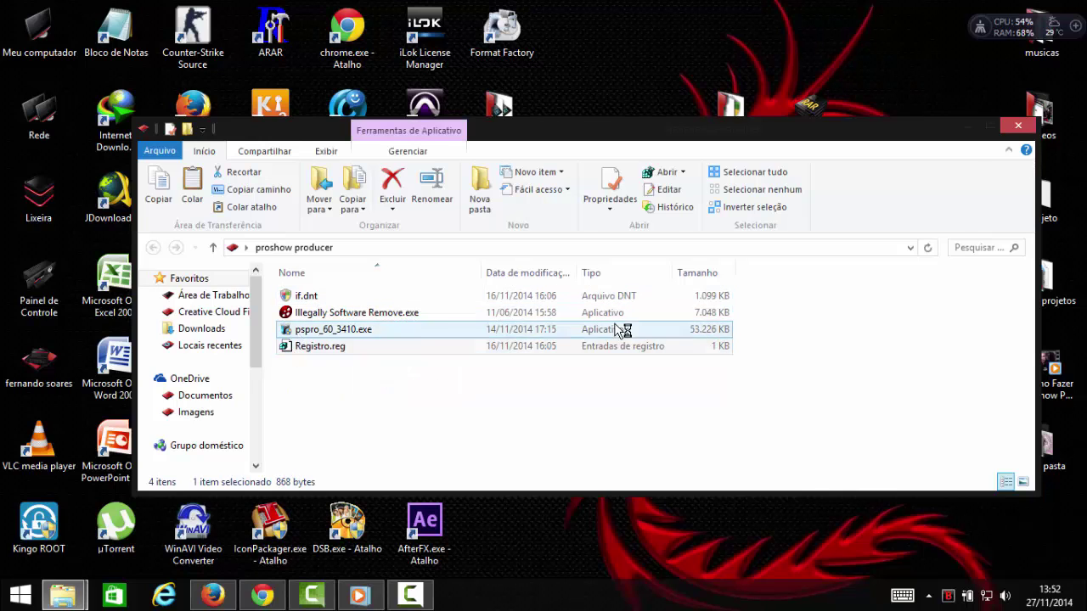
pyautogui.click(679, 326)
pyautogui.click(727, 298)
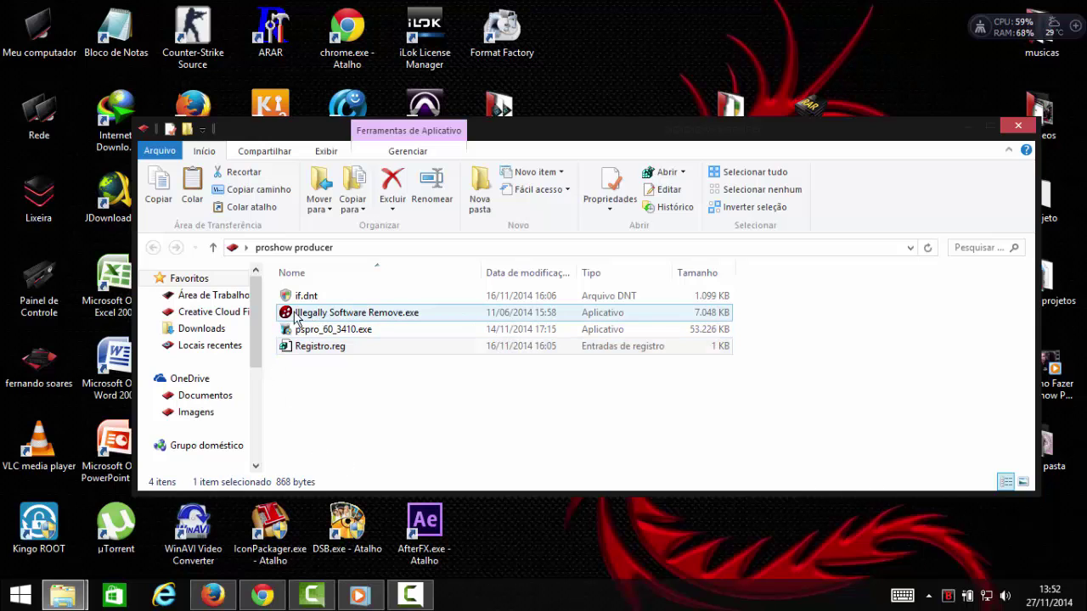
# Step: Run Illegally Software Remove.exe with the 64 BITS option, then close the web page it opens and the tool
pyautogui.doubleClick(286, 313)
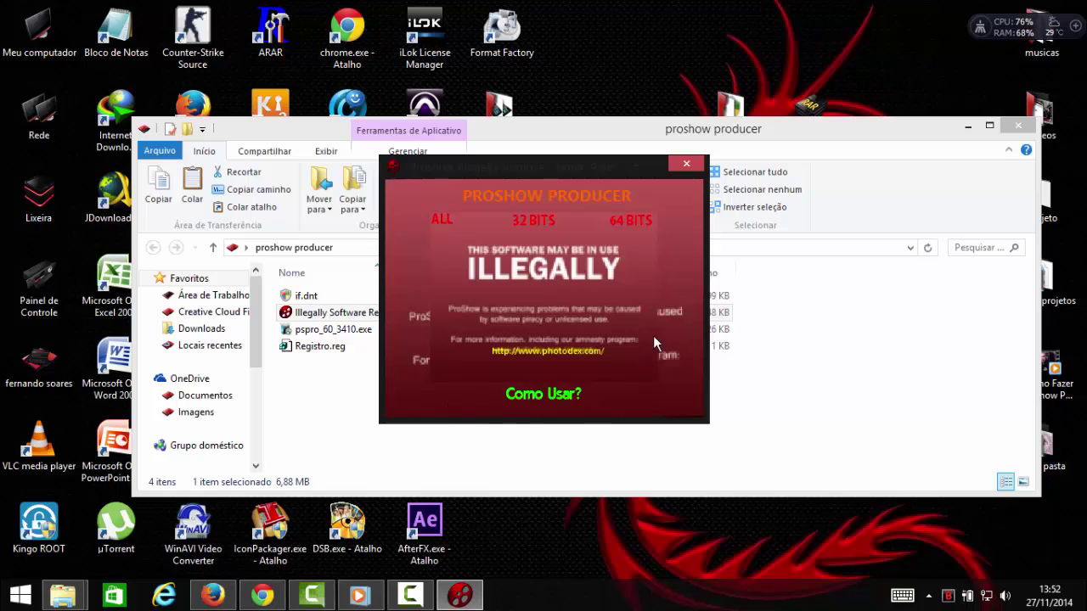
pyautogui.click(631, 220)
pyautogui.click(614, 356)
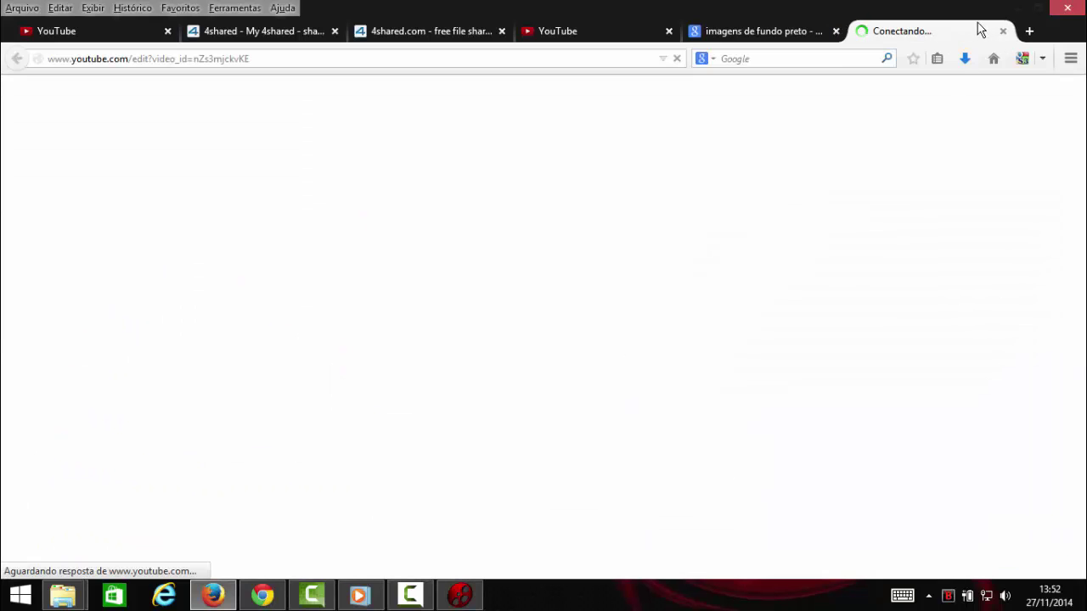
pyautogui.click(1004, 31)
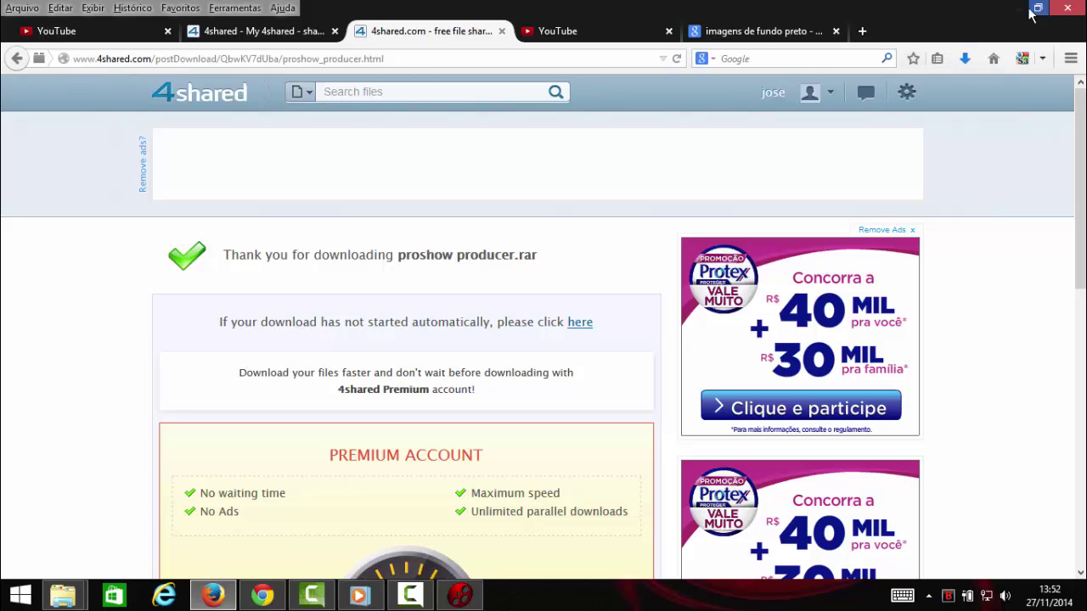
pyautogui.click(1013, 13)
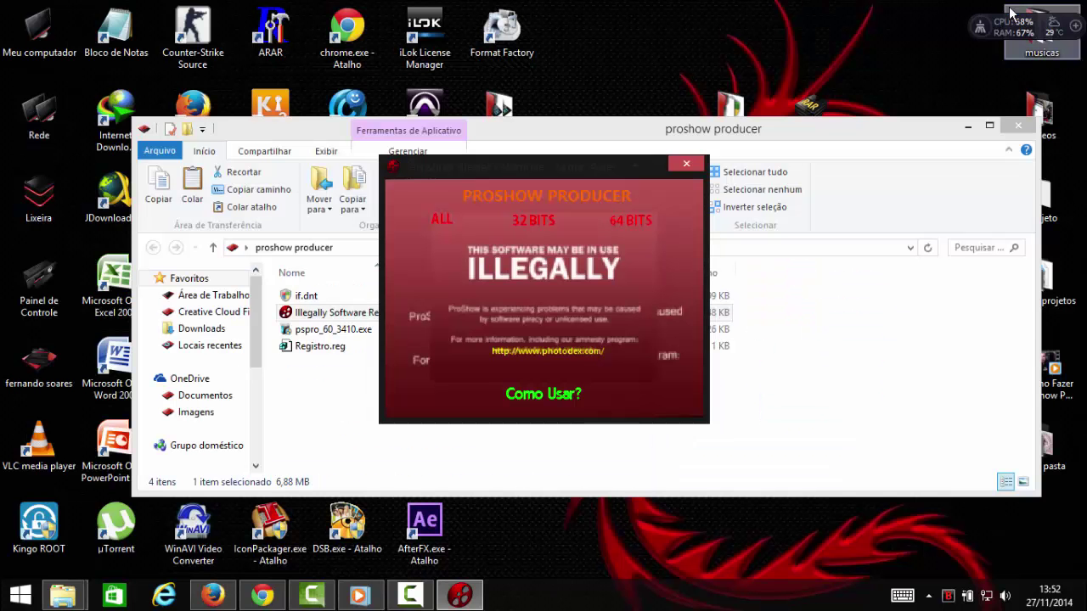
pyautogui.click(685, 162)
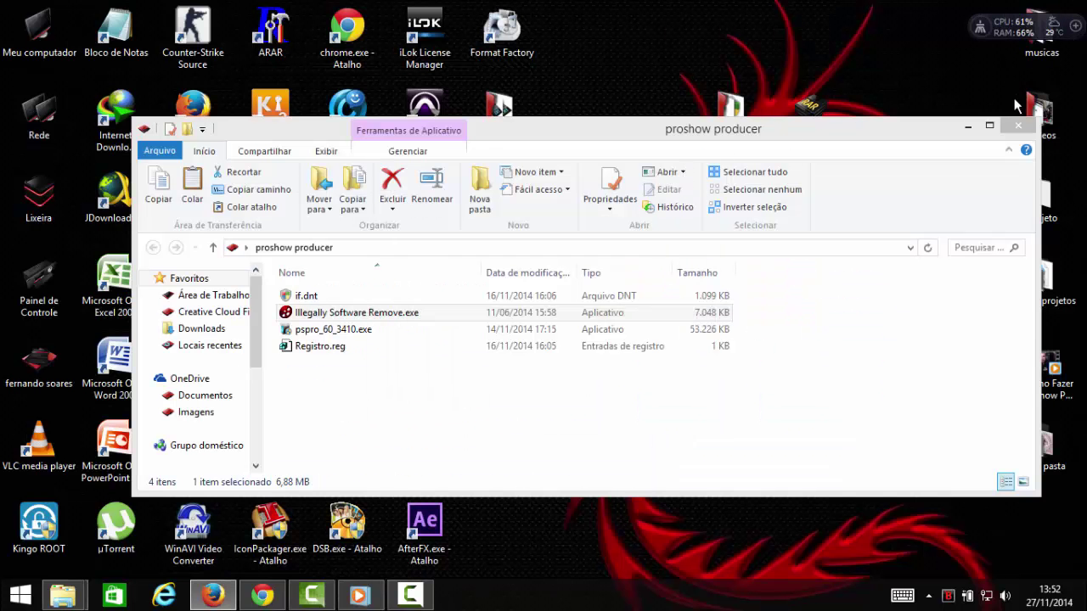
# Step: Close the proshow producer folder, launch ProShow Producer from the desktop, and dismiss the New Slide Show dialog
pyautogui.click(1016, 126)
pyautogui.doubleClick(505, 194)
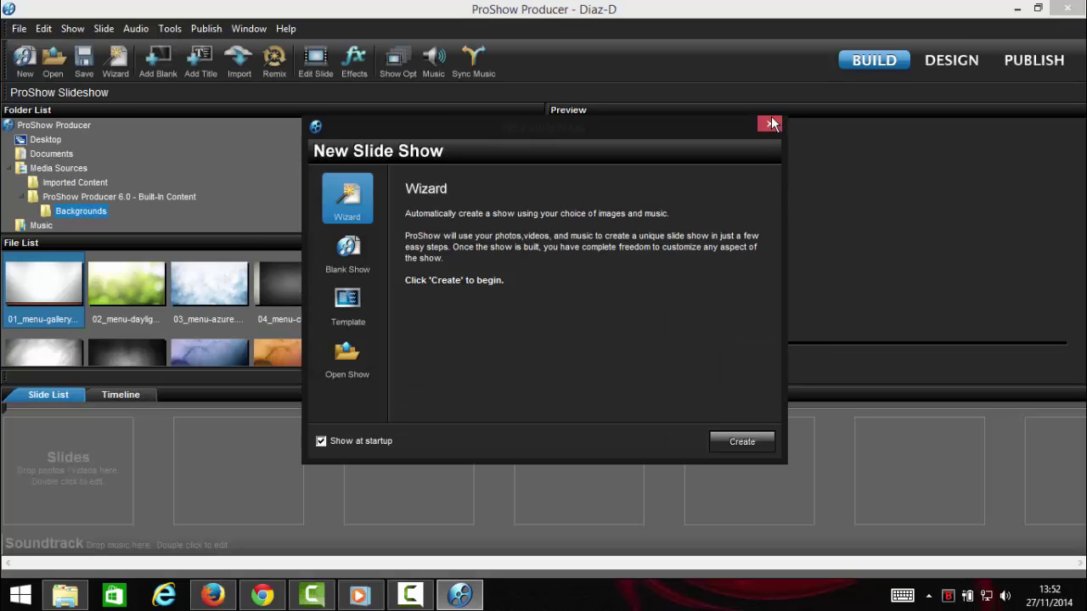
pyautogui.click(770, 124)
# Step: Check the version and registration details in About ProShow, and close ProShow Producer
pyautogui.click(286, 28)
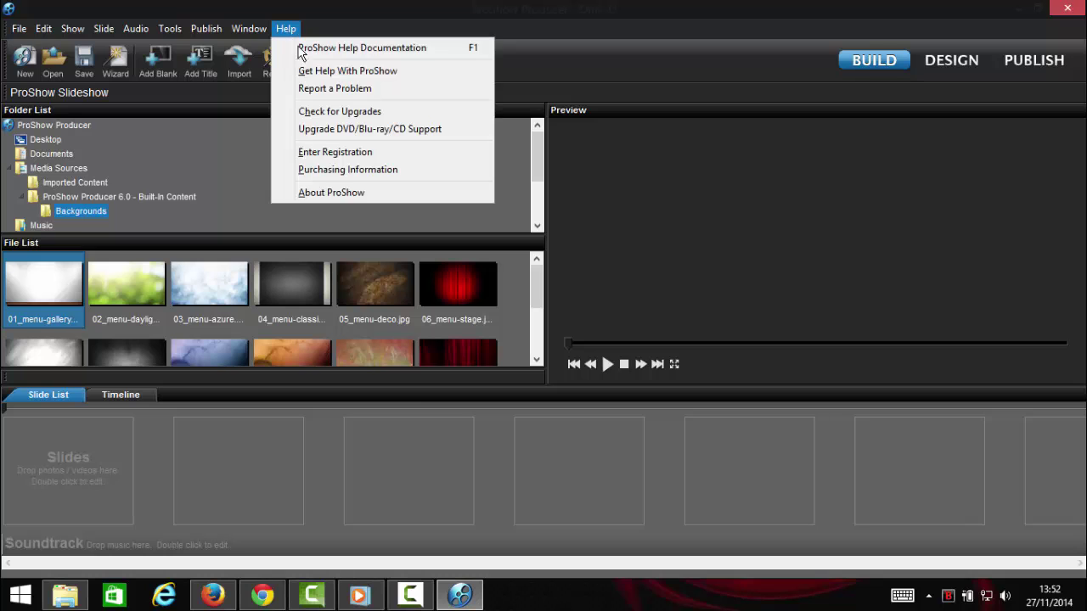
pyautogui.click(325, 192)
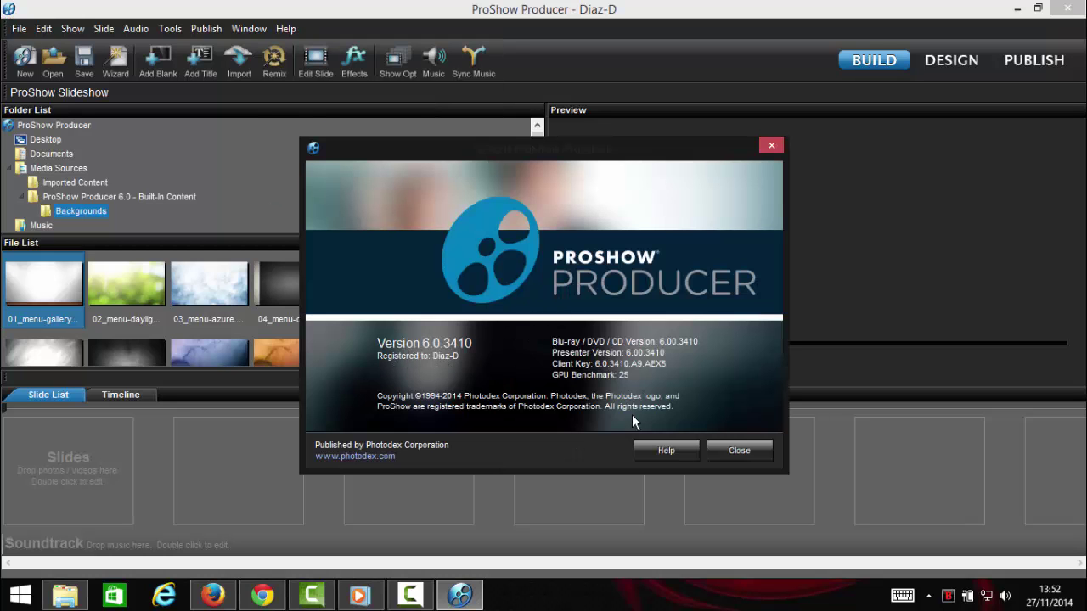
pyautogui.click(771, 147)
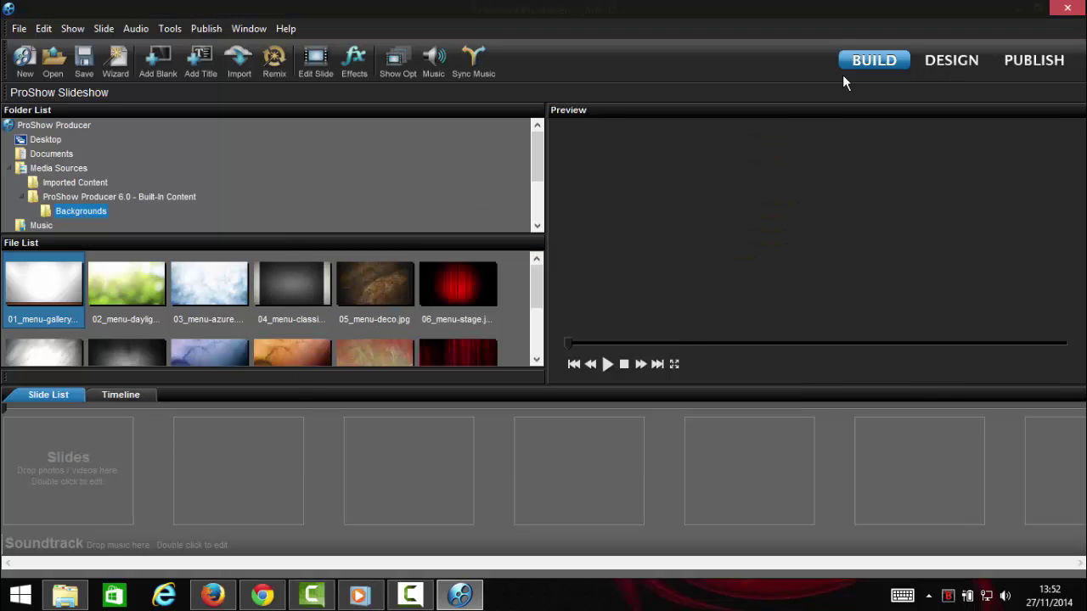
pyautogui.click(1067, 8)
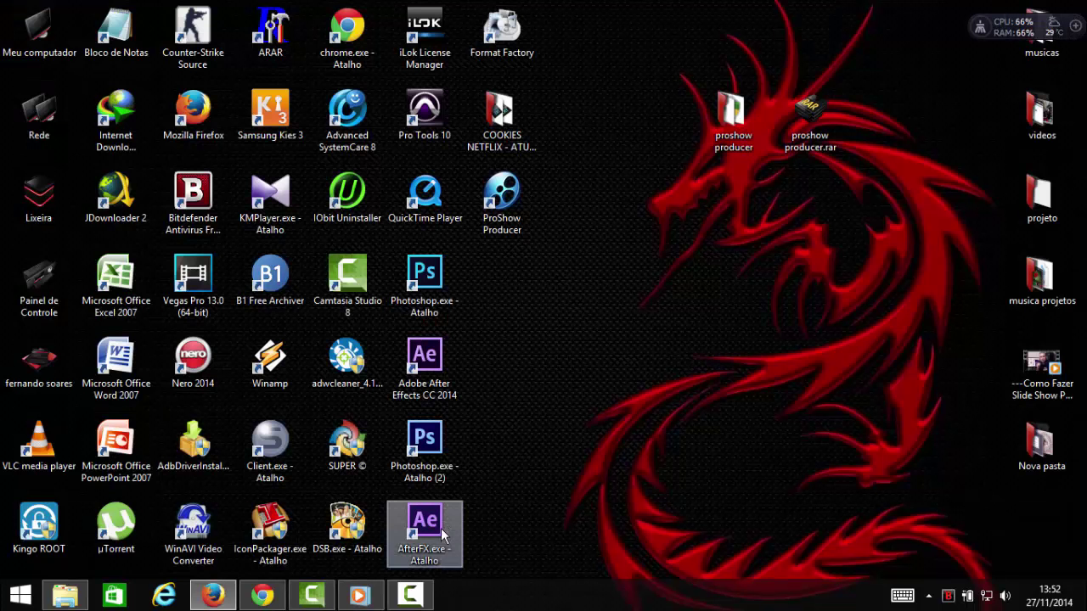